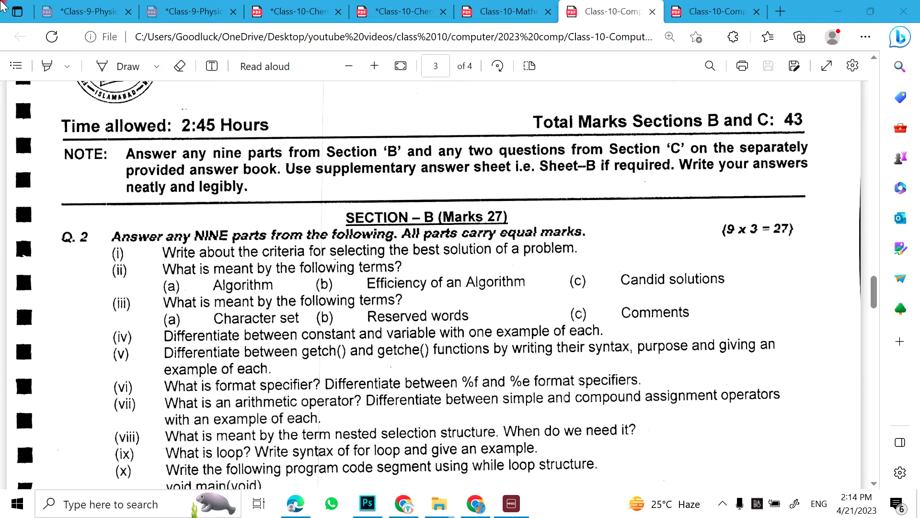
# - Switch on freehand inking with the blue Draw pen using Alt+D
pyautogui.hotkey('alt', 'd')
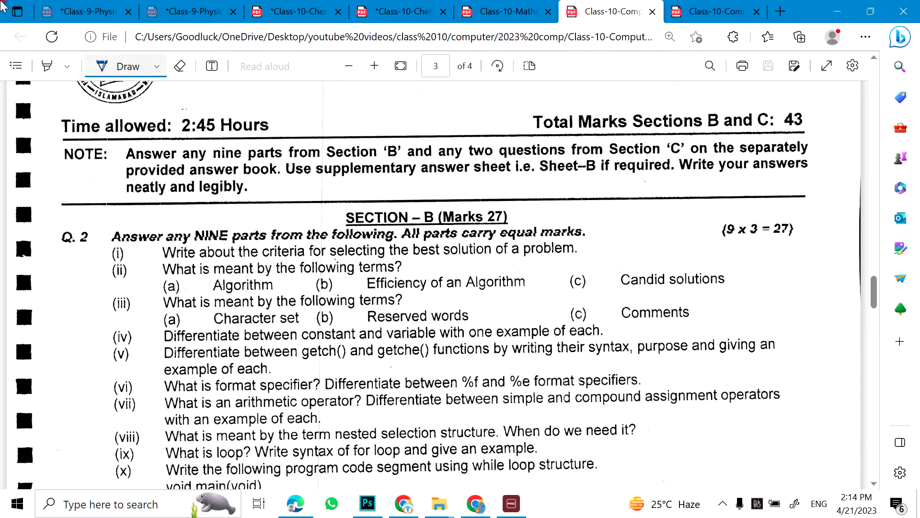
pyautogui.scroll(-1, 764, 234)
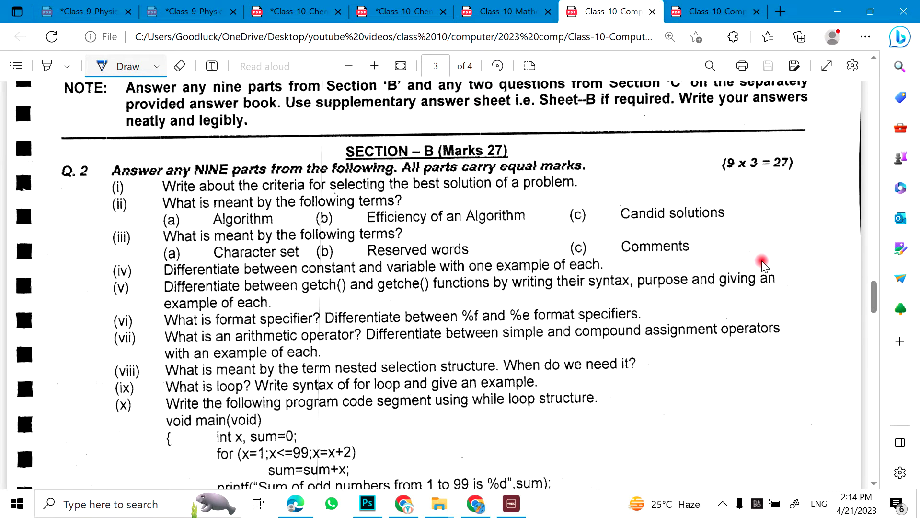
# - Tick Section B questions (i) to (iv), including the Candid solutions and Comments terms
pyautogui.moveTo(581, 184); pyautogui.dragTo(630, 168)
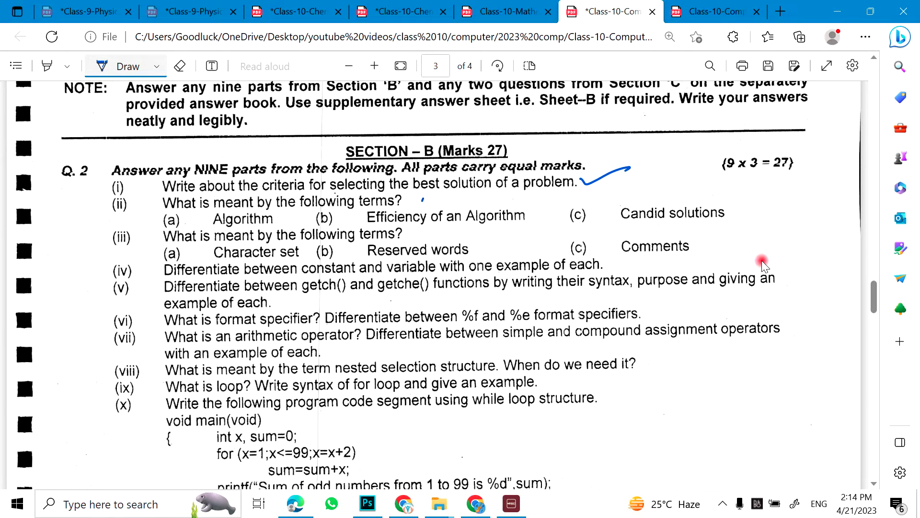
pyautogui.moveTo(733, 207); pyautogui.dragTo(771, 201)
pyautogui.moveTo(702, 245); pyautogui.dragTo(741, 235)
pyautogui.moveTo(606, 262); pyautogui.dragTo(660, 245)
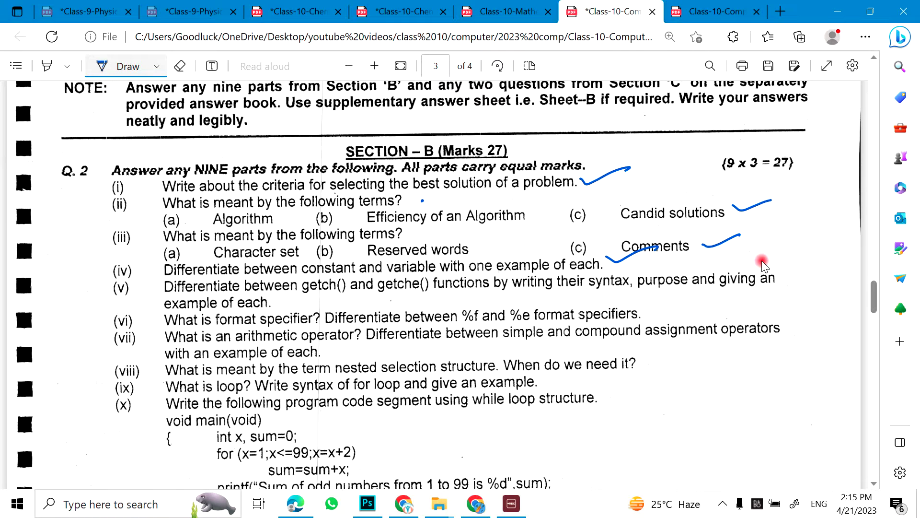
# - Underline the key words in question (v) and tick the end of it
pyautogui.moveTo(468, 288); pyautogui.dragTo(512, 288)
pyautogui.moveTo(606, 288); pyautogui.dragTo(716, 285)
pyautogui.moveTo(741, 286); pyautogui.dragTo(778, 283)
pyautogui.moveTo(271, 299); pyautogui.dragTo(307, 287)
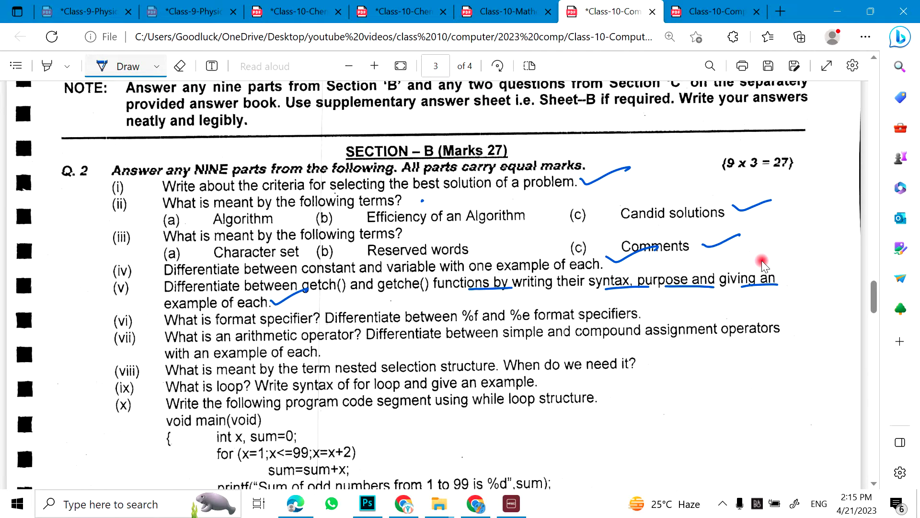
# - Tick questions (vi) to (x): format specifiers, arithmetic operators, nested selection, loop syntax, while loop
pyautogui.moveTo(639, 308); pyautogui.dragTo(682, 303)
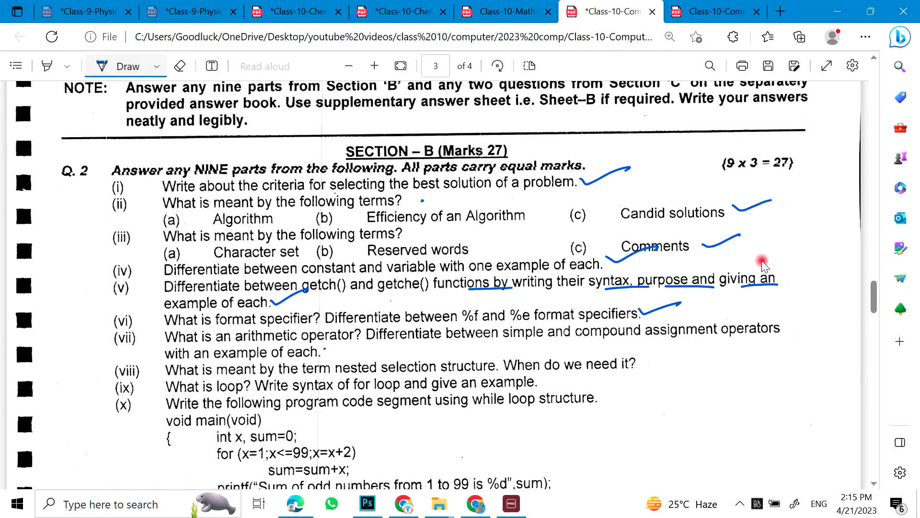
pyautogui.moveTo(324, 348); pyautogui.dragTo(374, 332)
pyautogui.moveTo(638, 361); pyautogui.dragTo(690, 349)
pyautogui.moveTo(543, 368); pyautogui.dragTo(588, 365)
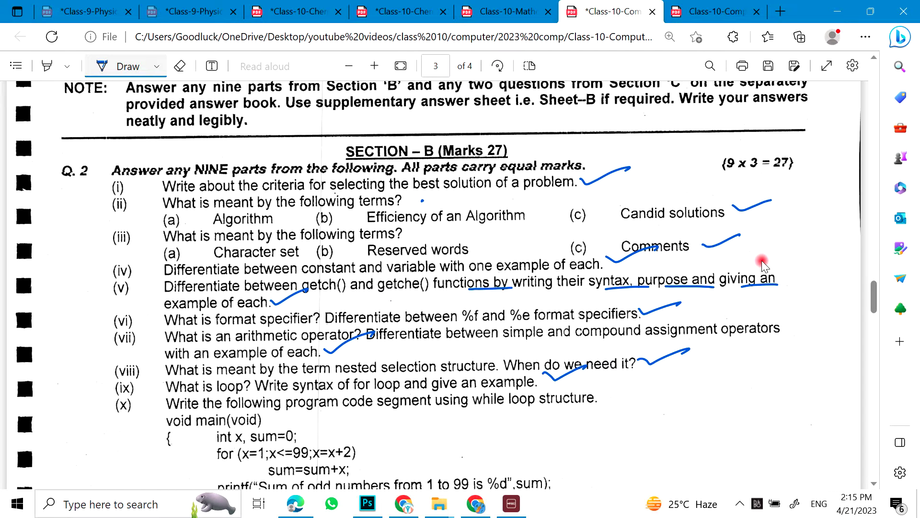
pyautogui.moveTo(600, 392)
pyautogui.mouseDown()
pyautogui.moveTo(606, 400)
pyautogui.moveTo(644, 387)
pyautogui.mouseUp()
pyautogui.scroll(-3, 729, 319)
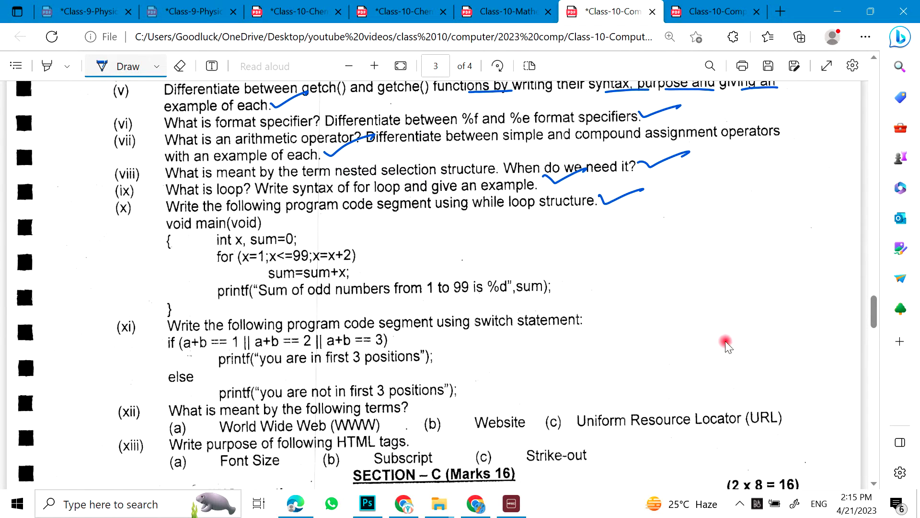
# - Bracket the void main code in (x), underline 'statement' and bracket the if/else code in (xi)
pyautogui.moveTo(164, 218)
pyautogui.mouseDown()
pyautogui.moveTo(150, 272)
pyautogui.moveTo(170, 299)
pyautogui.moveTo(149, 311)
pyautogui.mouseUp()
pyautogui.moveTo(553, 331); pyautogui.dragTo(586, 326)
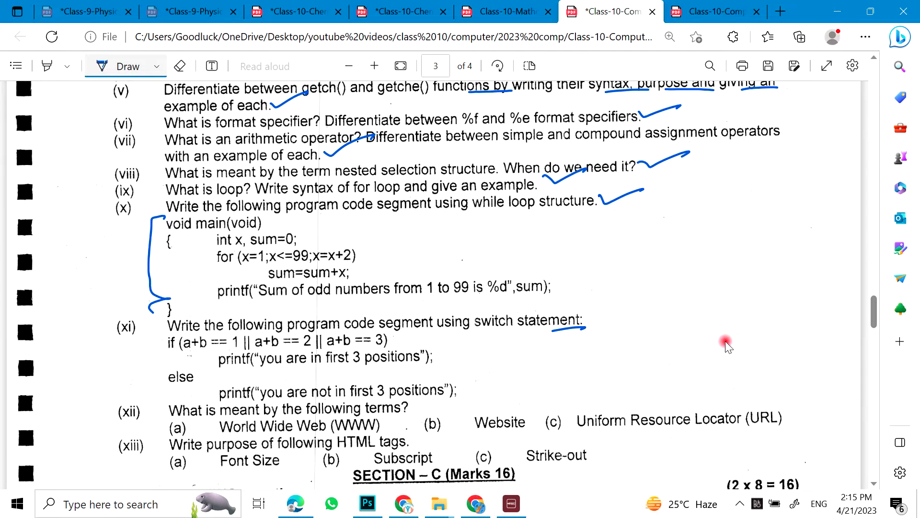
pyautogui.moveTo(455, 332)
pyautogui.mouseDown()
pyautogui.moveTo(495, 394)
pyautogui.moveTo(459, 400)
pyautogui.mouseUp()
pyautogui.scroll(-2, 739, 333)
pyautogui.scroll(-2, 742, 331)
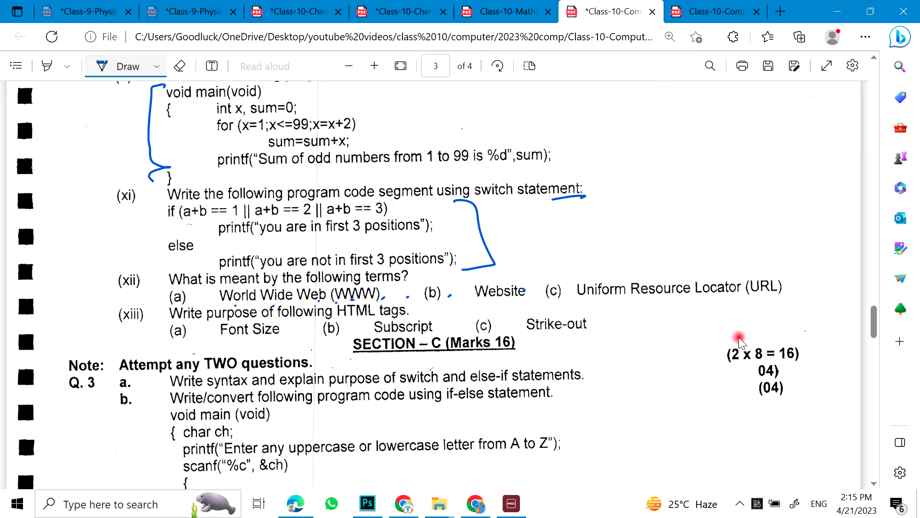
# - Tick the URL, Font Size, Subscript and Strike-out terms in items (xii) and (xiii)
pyautogui.moveTo(788, 282); pyautogui.dragTo(831, 274)
pyautogui.moveTo(195, 329); pyautogui.dragTo(229, 321)
pyautogui.moveTo(439, 330); pyautogui.dragTo(476, 312)
pyautogui.moveTo(591, 325); pyautogui.dragTo(637, 315)
pyautogui.scroll(-5, 740, 340)
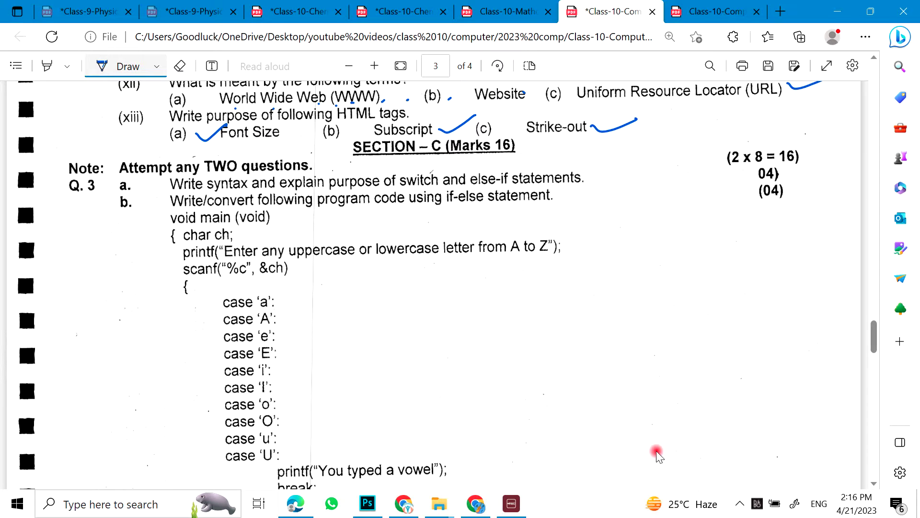
# - Tick Q.3 a, bracket Q.3 b's code and tick its vowel and consonant printf lines
pyautogui.moveTo(587, 175); pyautogui.dragTo(650, 167)
pyautogui.moveTo(164, 194)
pyautogui.mouseDown()
pyautogui.moveTo(153, 200)
pyautogui.moveTo(157, 426)
pyautogui.mouseUp()
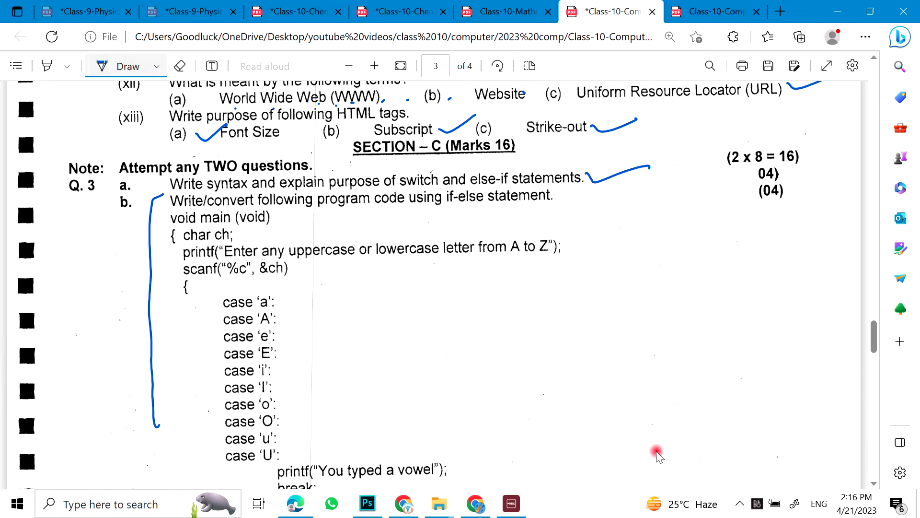
pyautogui.scroll(-1, 656, 453)
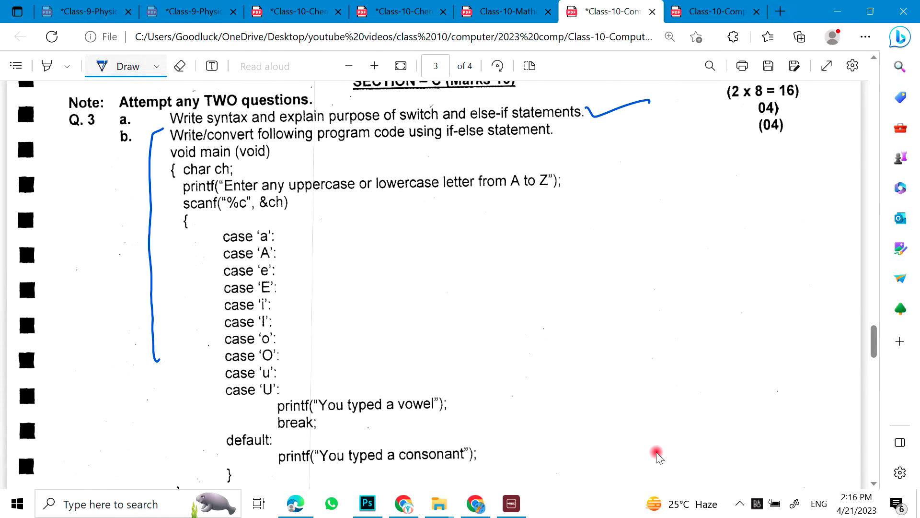
pyautogui.moveTo(450, 406); pyautogui.dragTo(502, 395)
pyautogui.moveTo(483, 452); pyautogui.dragTo(552, 430)
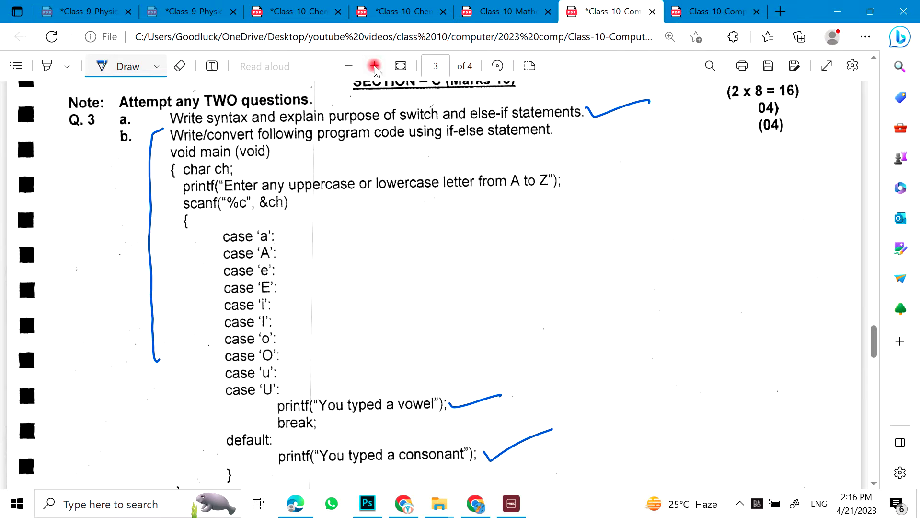
pyautogui.click(348, 66)
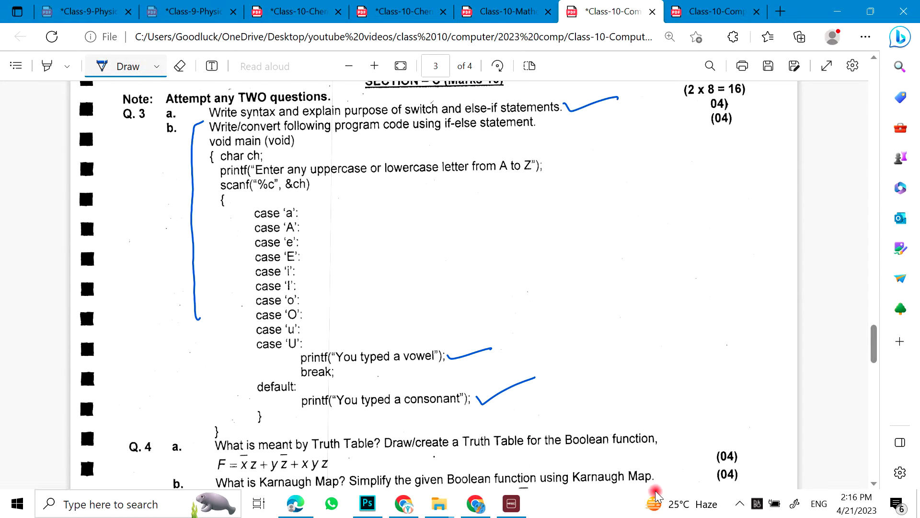
pyautogui.scroll(-3, 715, 417)
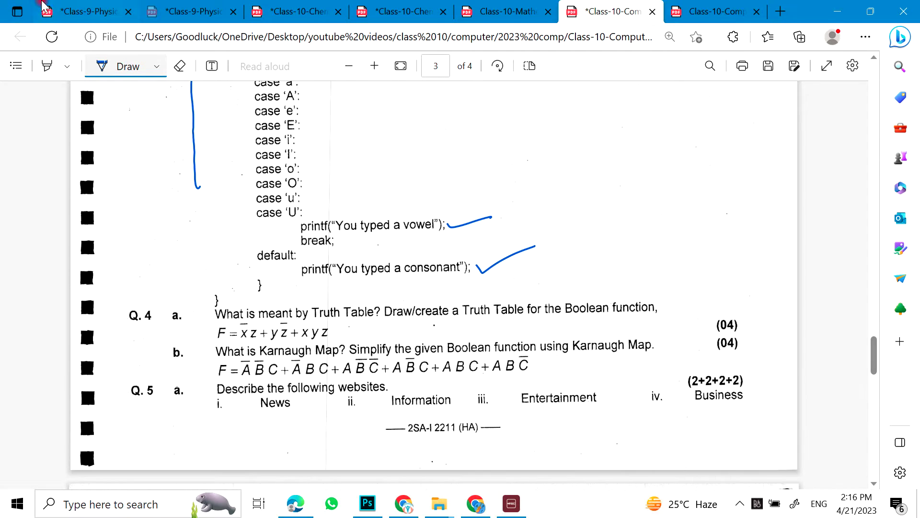
# - Mark Q.4 part a with a tick after Boolean function and an underline under Truth Table
pyautogui.click(400, 66)
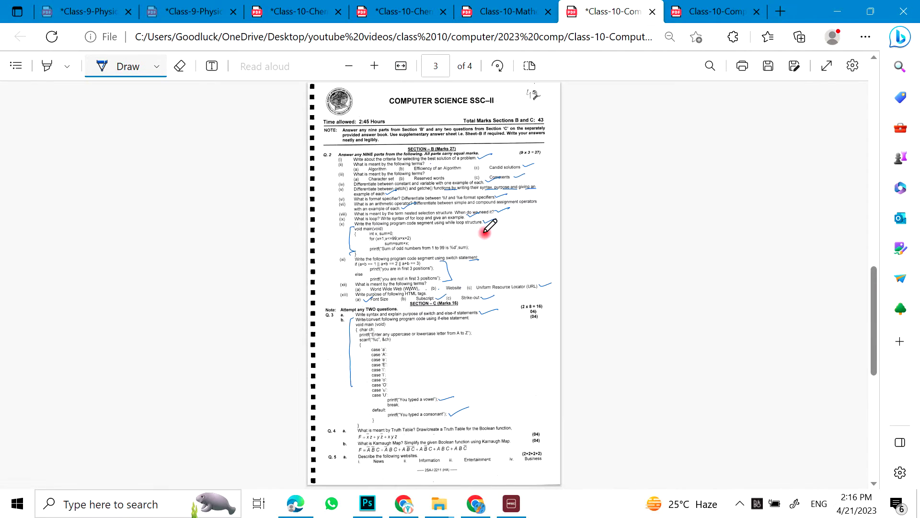
pyautogui.click(400, 65)
pyautogui.scroll(-5, 476, 344)
pyautogui.scroll(-5, 476, 344)
pyautogui.scroll(-5, 477, 344)
pyautogui.scroll(-5, 476, 344)
pyautogui.scroll(4, 476, 338)
pyautogui.scroll(4, 476, 336)
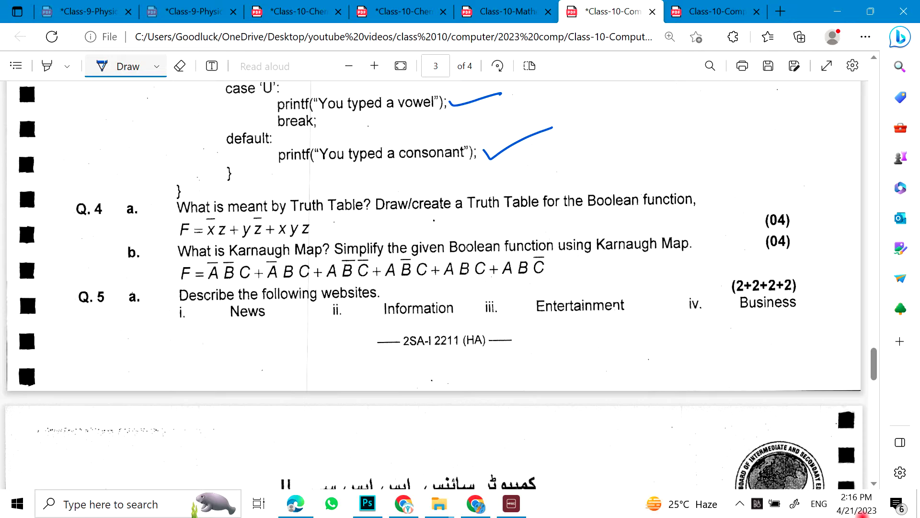
pyautogui.moveTo(708, 196); pyautogui.dragTo(768, 192)
pyautogui.moveTo(330, 223); pyautogui.dragTo(376, 210)
# - Underline the News, Information and Entertainment website options in Q.5
pyautogui.moveTo(241, 333); pyautogui.dragTo(290, 327)
pyautogui.moveTo(398, 327); pyautogui.dragTo(460, 327)
pyautogui.moveTo(550, 332); pyautogui.dragTo(626, 328)
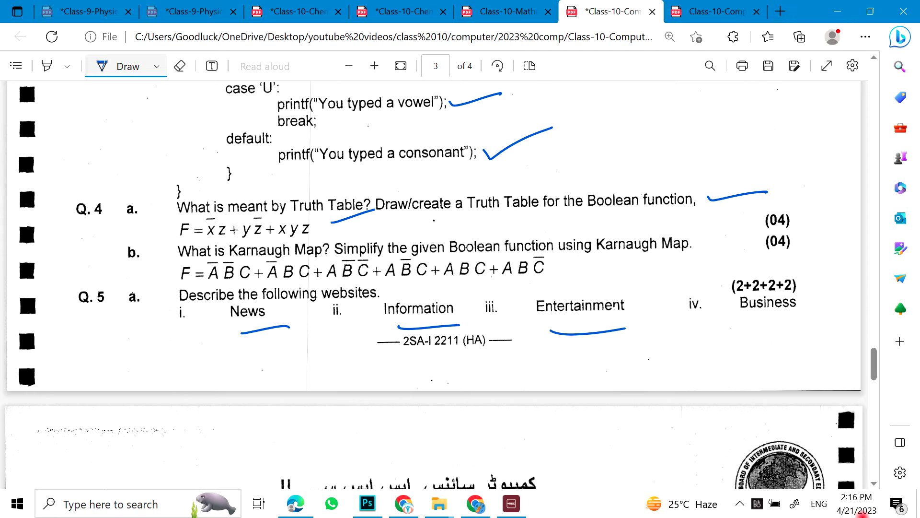
# - In the other paper, turn on Draw, underline (9 x 3 = 27) and tick questions (i)–(ii)
pyautogui.click(748, 9)
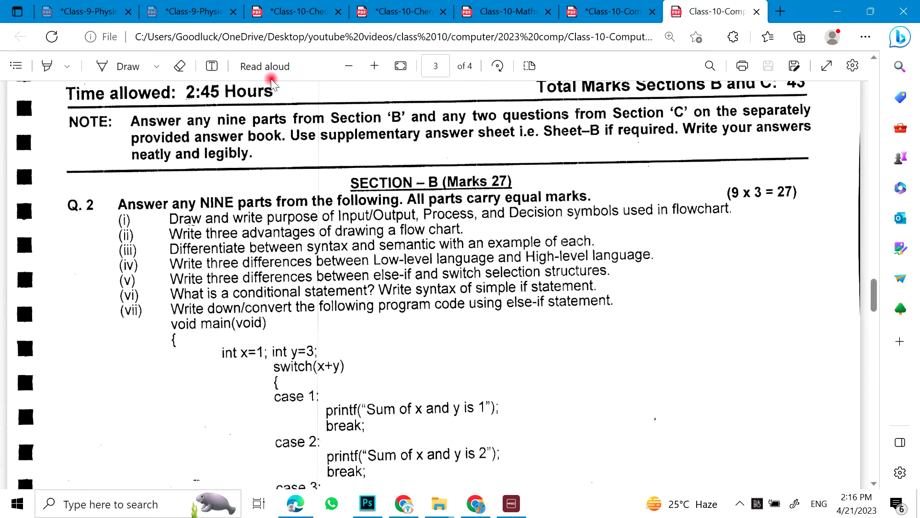
pyautogui.click(133, 66)
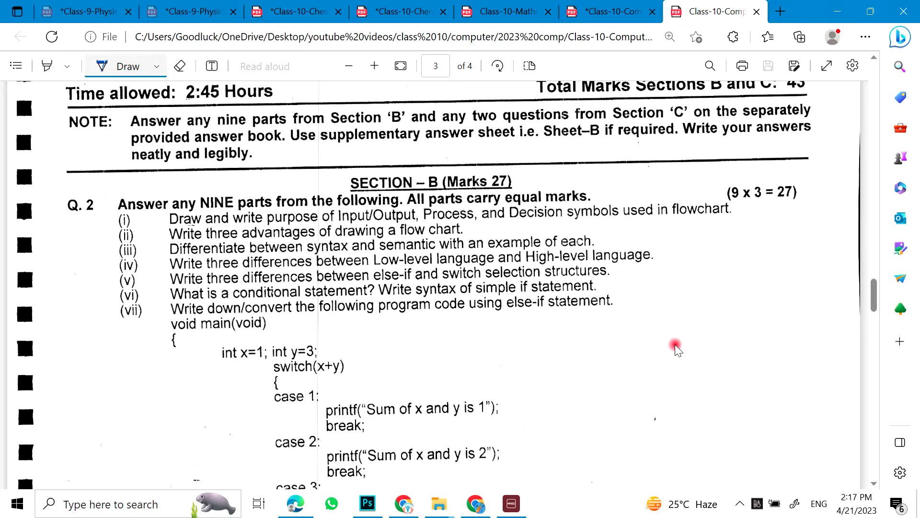
pyautogui.moveTo(737, 205); pyautogui.dragTo(785, 187)
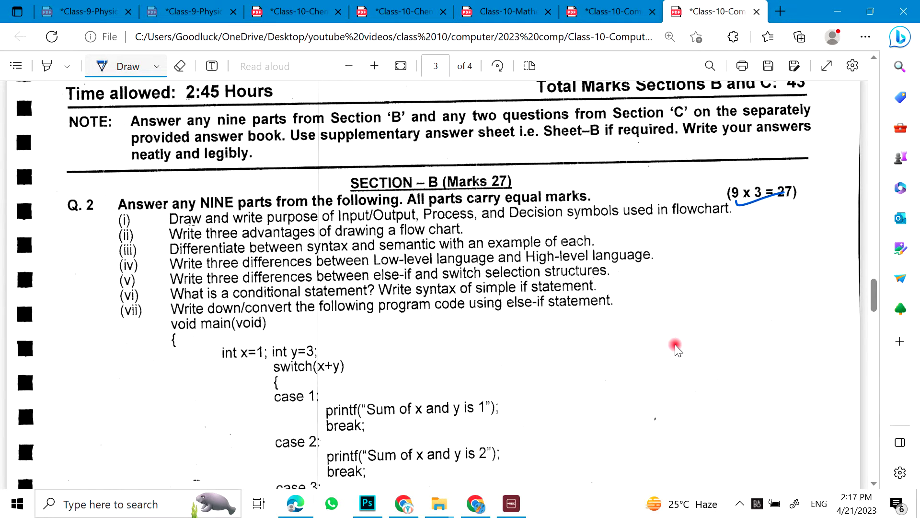
pyautogui.moveTo(473, 232); pyautogui.dragTo(525, 215)
# - Tick questions (iii) to (vii): syntax/semantics, language levels, selection, if statement, else-if conversion
pyautogui.moveTo(591, 234); pyautogui.dragTo(644, 220)
pyautogui.moveTo(664, 249); pyautogui.dragTo(710, 233)
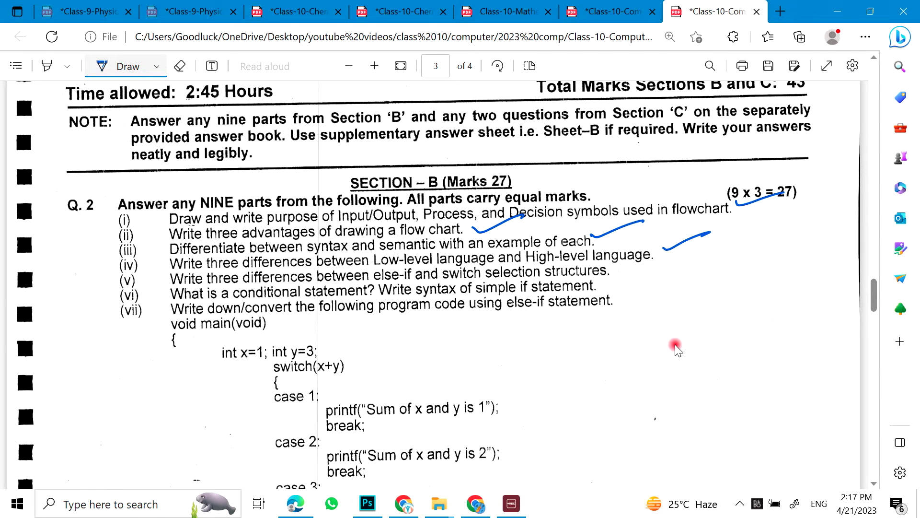
pyautogui.moveTo(619, 272); pyautogui.dragTo(671, 252)
pyautogui.moveTo(601, 284); pyautogui.dragTo(646, 266)
pyautogui.moveTo(617, 310); pyautogui.dragTo(676, 292)
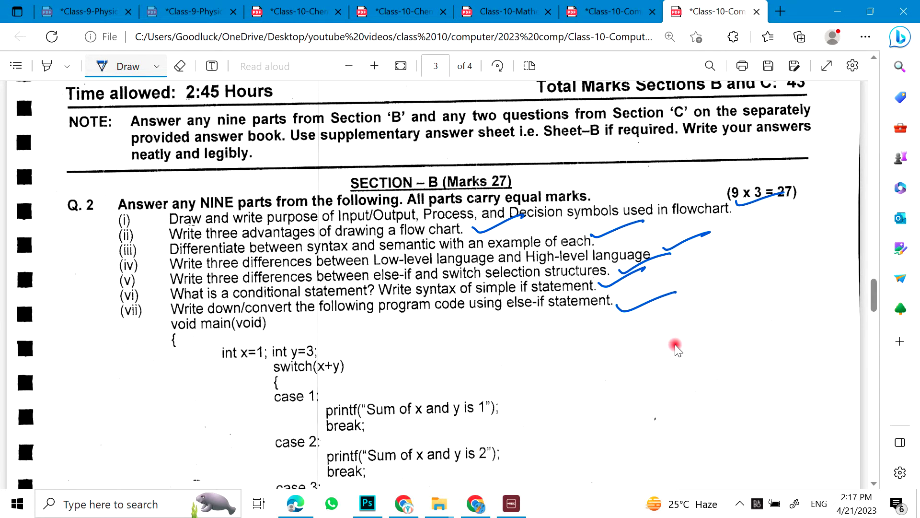
pyautogui.scroll(-1, 676, 348)
pyautogui.scroll(-2, 676, 348)
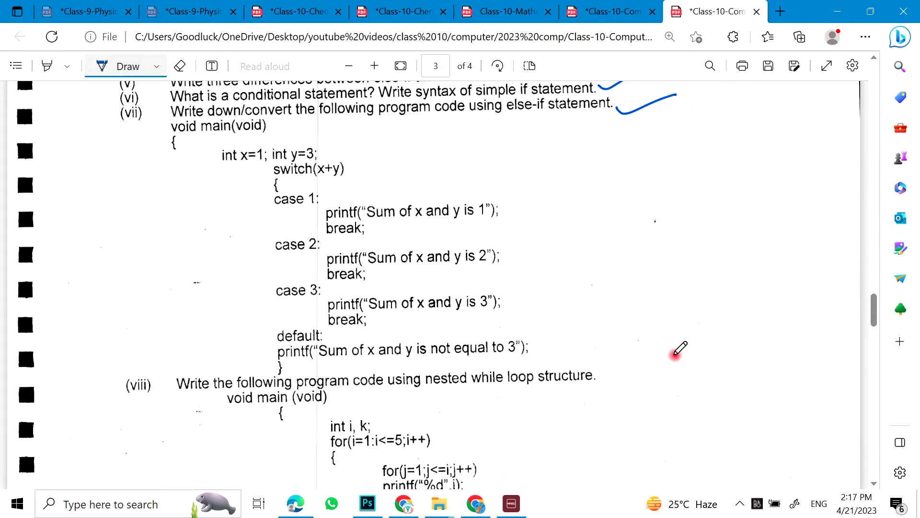
pyautogui.scroll(-2, 676, 357)
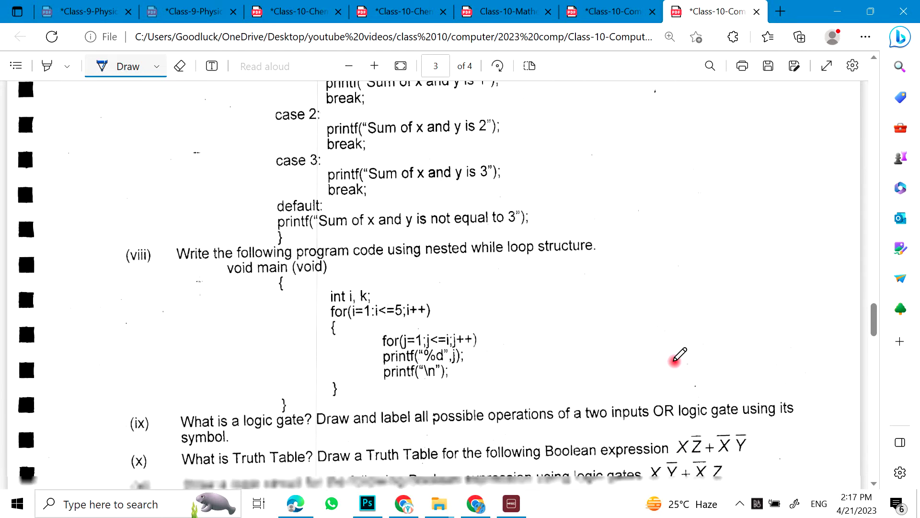
pyautogui.scroll(-2, 676, 357)
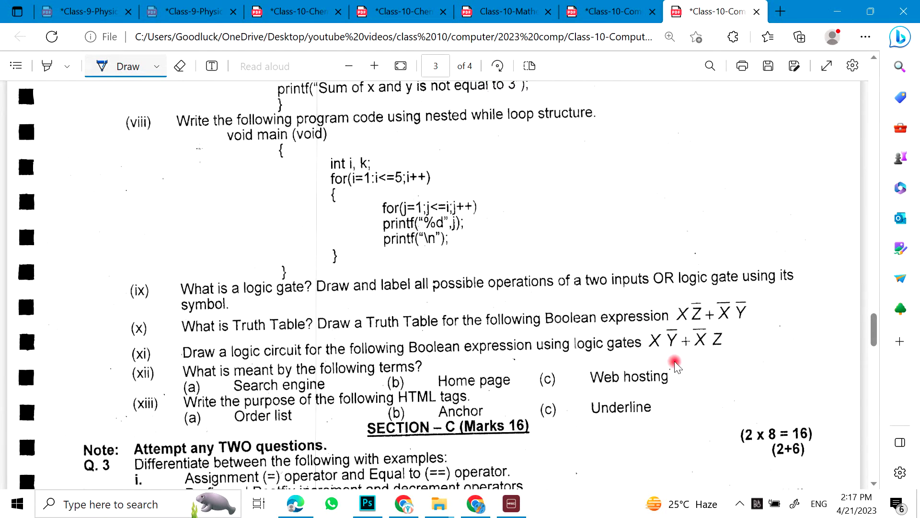
# - Underline question (viii), bracket the nested loop code, and tick questions (x) and (xi)
pyautogui.moveTo(597, 112); pyautogui.dragTo(638, 99)
pyautogui.moveTo(445, 145)
pyautogui.mouseDown()
pyautogui.moveTo(499, 255)
pyautogui.moveTo(467, 263)
pyautogui.mouseUp()
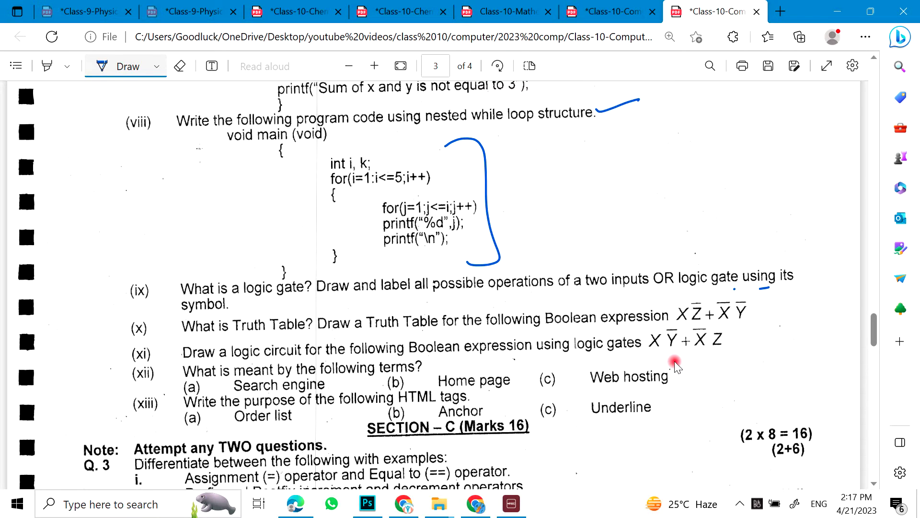
pyautogui.moveTo(765, 307); pyautogui.dragTo(818, 295)
pyautogui.moveTo(741, 332); pyautogui.dragTo(786, 325)
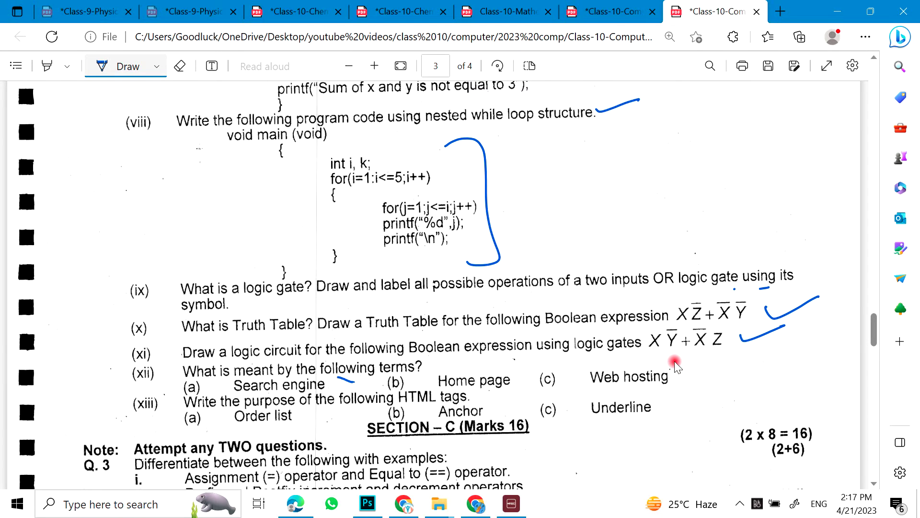
# - Mark the terms in questions (xii) and (xiii), including Home page, HTML tags and Web hosting
pyautogui.moveTo(336, 378); pyautogui.dragTo(383, 363)
pyautogui.moveTo(496, 356); pyautogui.dragTo(546, 345)
pyautogui.moveTo(677, 362); pyautogui.dragTo(729, 346)
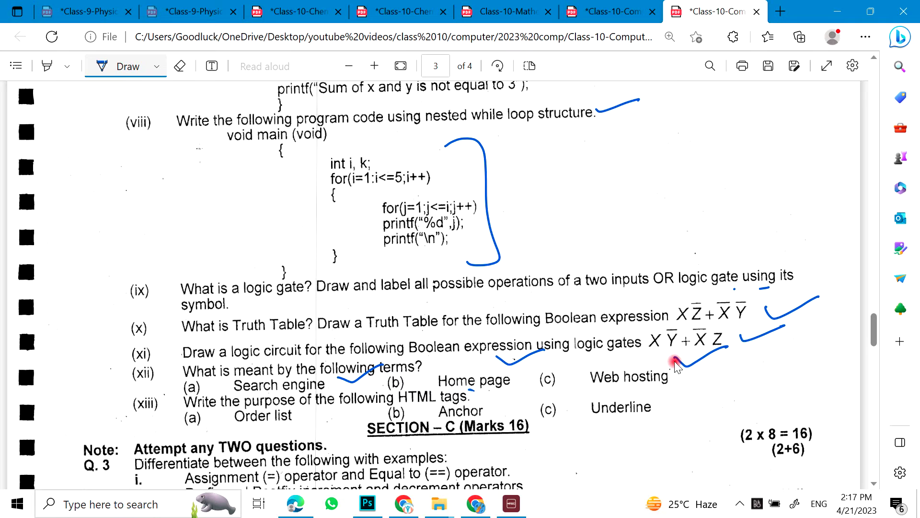
pyautogui.moveTo(469, 395); pyautogui.dragTo(506, 380)
pyautogui.moveTo(324, 412); pyautogui.dragTo(359, 396)
pyautogui.moveTo(492, 398); pyautogui.dragTo(533, 383)
pyautogui.moveTo(662, 389); pyautogui.dragTo(723, 371)
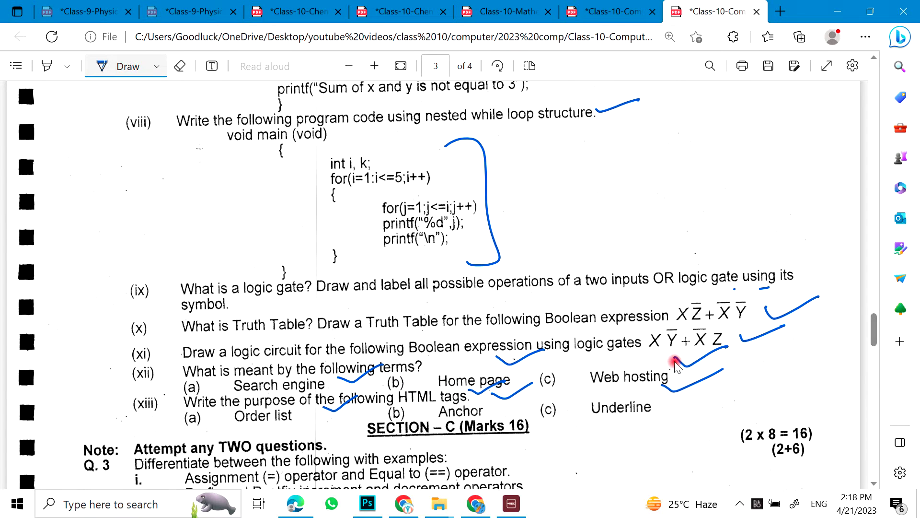
pyautogui.scroll(-3, 676, 331)
pyautogui.scroll(-2, 678, 302)
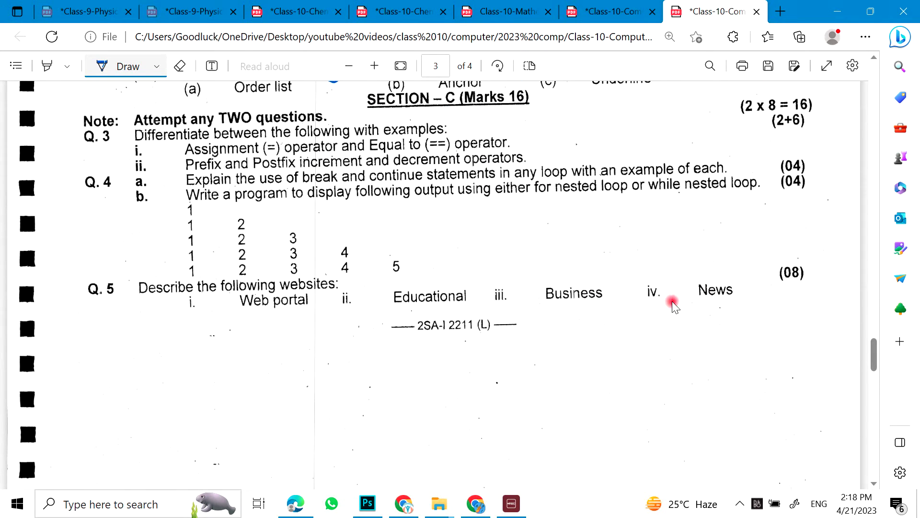
# - Underline the Section C heading, tick Q.3 and Q.4 a, and underline and bracket Q.4 b
pyautogui.moveTo(463, 113)
pyautogui.mouseDown()
pyautogui.moveTo(504, 106)
pyautogui.moveTo(552, 124)
pyautogui.mouseUp()
pyautogui.moveTo(538, 150); pyautogui.dragTo(580, 142)
pyautogui.moveTo(729, 166); pyautogui.dragTo(774, 150)
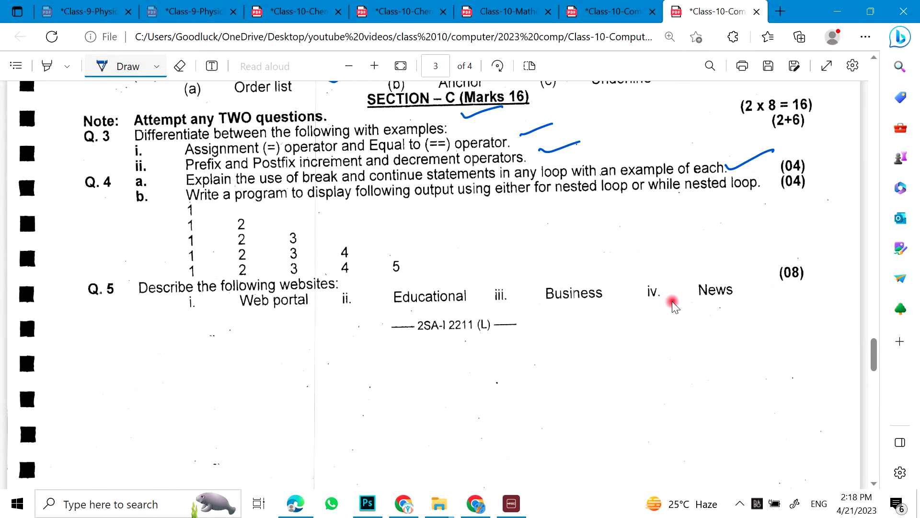
pyautogui.moveTo(590, 199); pyautogui.dragTo(770, 206)
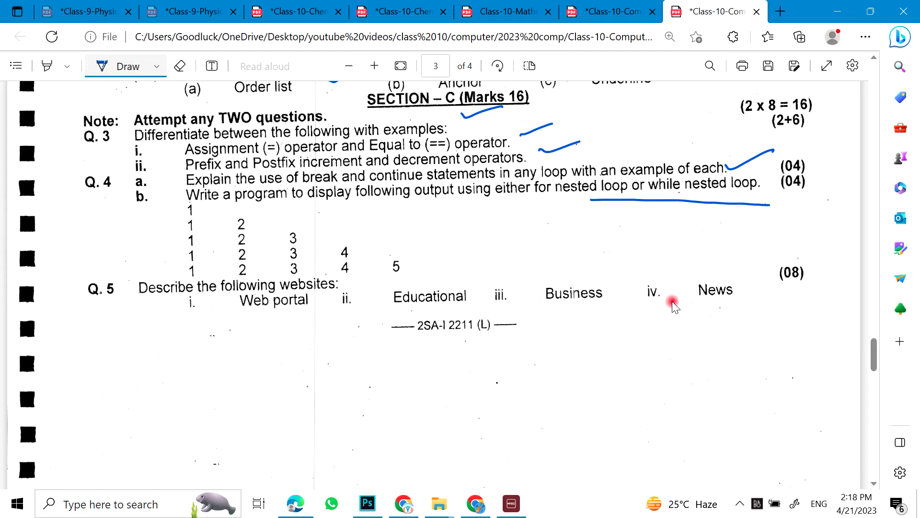
pyautogui.moveTo(186, 194)
pyautogui.mouseDown()
pyautogui.moveTo(162, 229)
pyautogui.moveTo(170, 279)
pyautogui.mouseUp()
# - Tick Q.5 and underline its Web portal, Educational, Business and News options
pyautogui.moveTo(343, 275); pyautogui.dragTo(376, 271)
pyautogui.moveTo(248, 306); pyautogui.dragTo(315, 307)
pyautogui.moveTo(405, 313); pyautogui.dragTo(467, 313)
pyautogui.moveTo(568, 317); pyautogui.dragTo(617, 320)
pyautogui.moveTo(735, 321); pyautogui.dragTo(778, 323)
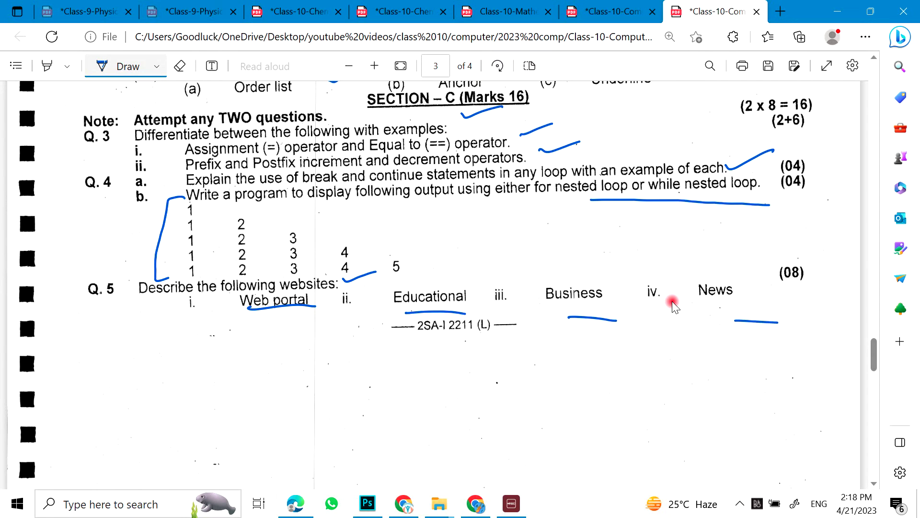
pyautogui.scroll(3, 678, 402)
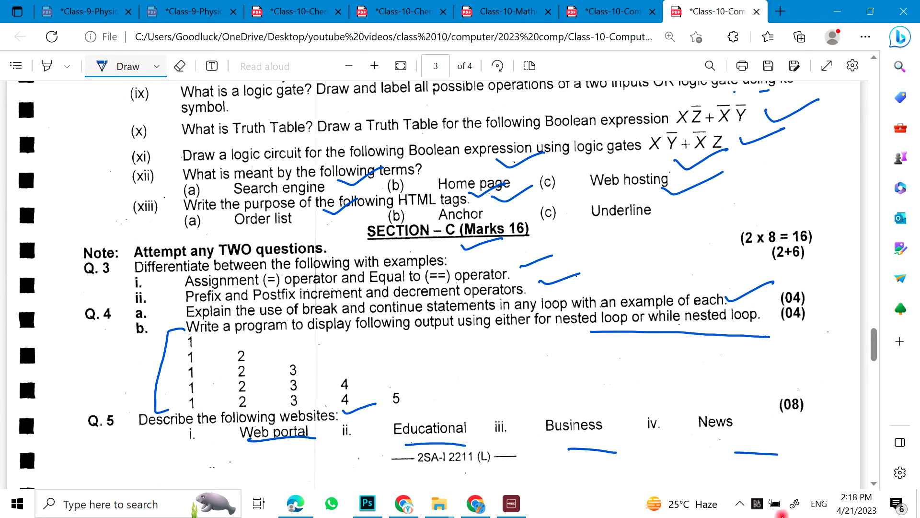
pyautogui.scroll(1, 781, 311)
pyautogui.scroll(3, 781, 311)
pyautogui.scroll(5, 778, 323)
pyautogui.scroll(3, 781, 324)
pyautogui.scroll(4, 765, 341)
pyautogui.scroll(2, 762, 348)
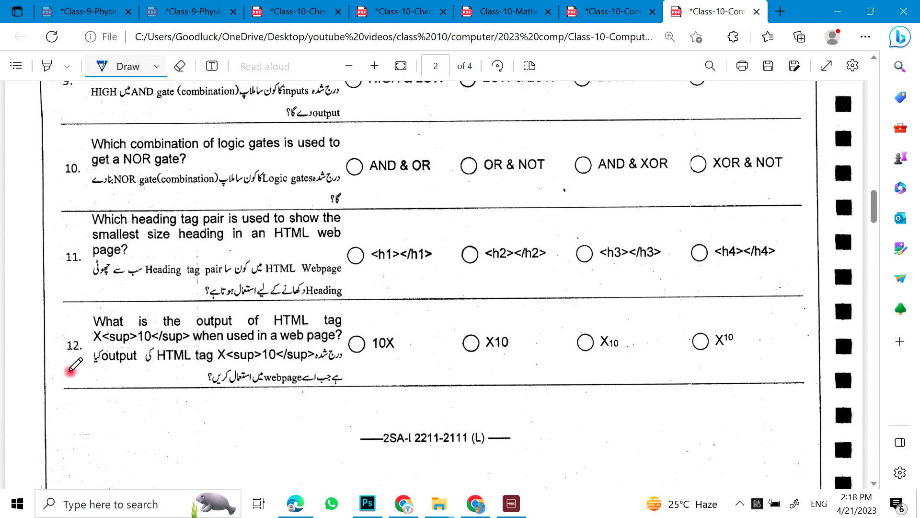
# - Tick Section A questions 12, 11, 9, 5, 2 and 1 while moving up to page 1
pyautogui.moveTo(35, 353); pyautogui.dragTo(69, 334)
pyautogui.moveTo(65, 243); pyautogui.dragTo(83, 238)
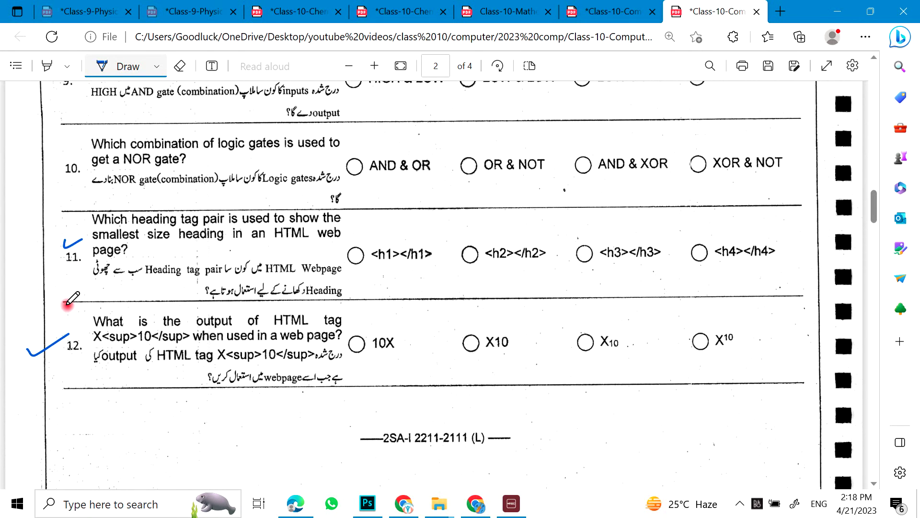
pyautogui.scroll(3, 72, 300)
pyautogui.scroll(2, 75, 300)
pyautogui.moveTo(62, 373); pyautogui.dragTo(137, 321)
pyautogui.click(37, 258)
pyautogui.moveTo(54, 293); pyautogui.dragTo(79, 275)
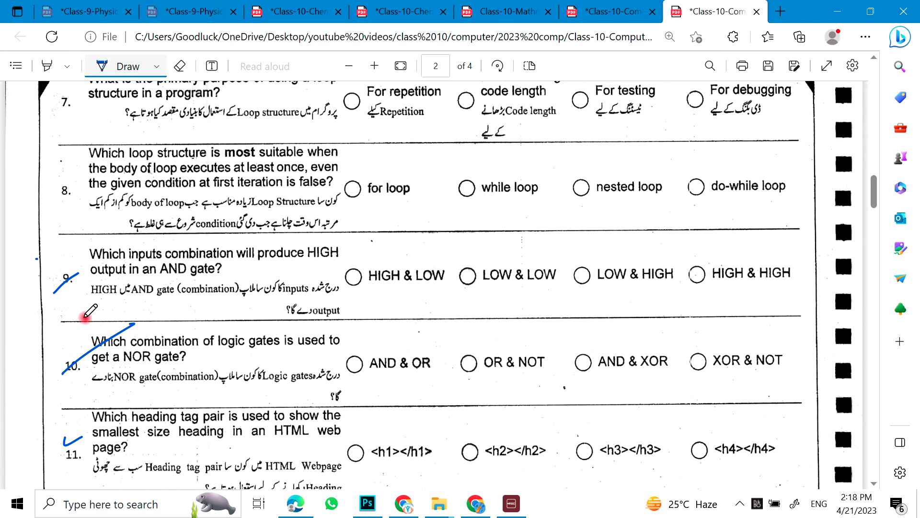
pyautogui.scroll(2, 85, 316)
pyautogui.moveTo(64, 259); pyautogui.dragTo(76, 244)
pyautogui.moveTo(61, 163); pyautogui.dragTo(85, 156)
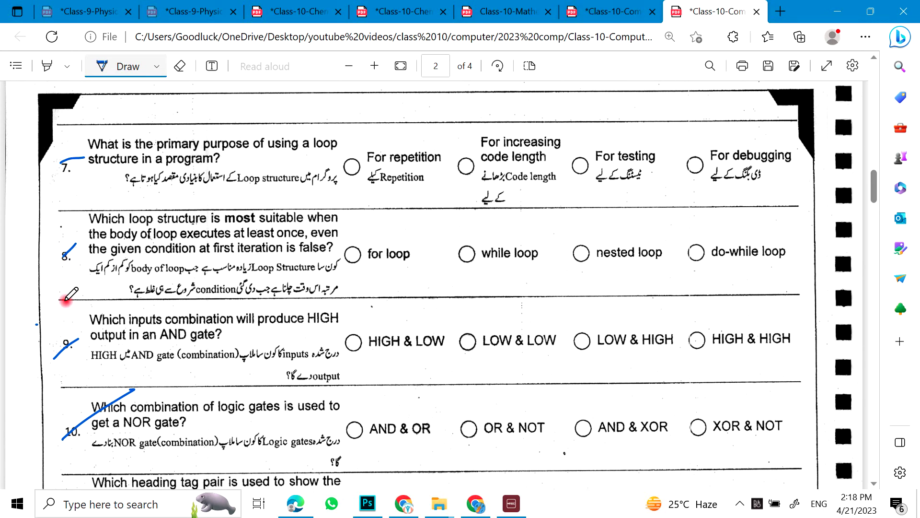
pyautogui.scroll(3, 73, 308)
pyautogui.scroll(4, 75, 307)
pyautogui.scroll(2, 75, 321)
pyautogui.moveTo(78, 354); pyautogui.dragTo(106, 351)
pyautogui.moveTo(85, 180); pyautogui.dragTo(101, 174)
pyautogui.scroll(2, 76, 250)
pyautogui.scroll(-1, 77, 285)
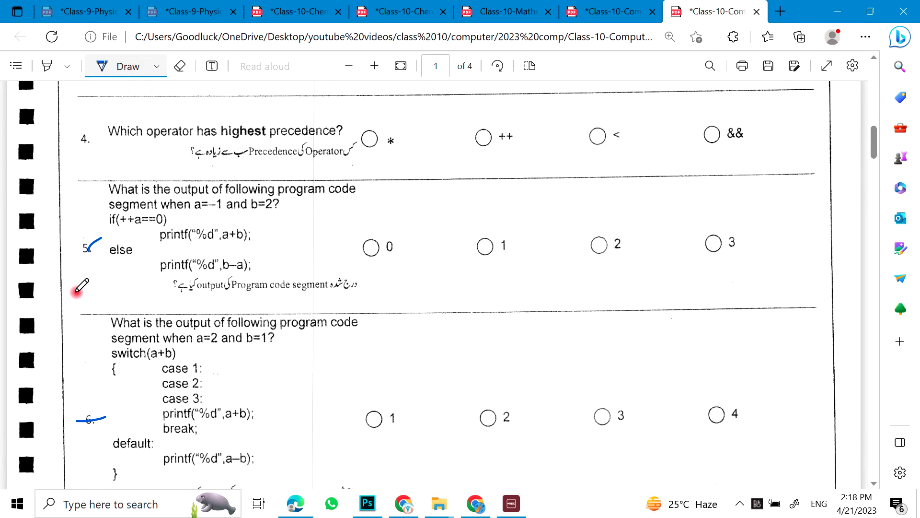
pyautogui.scroll(3, 79, 288)
pyautogui.moveTo(80, 333); pyautogui.dragTo(96, 328)
pyautogui.moveTo(76, 268); pyautogui.dragTo(109, 244)
pyautogui.scroll(2, 100, 290)
pyautogui.moveTo(76, 301); pyautogui.dragTo(102, 283)
pyautogui.moveTo(79, 205); pyautogui.dragTo(104, 202)
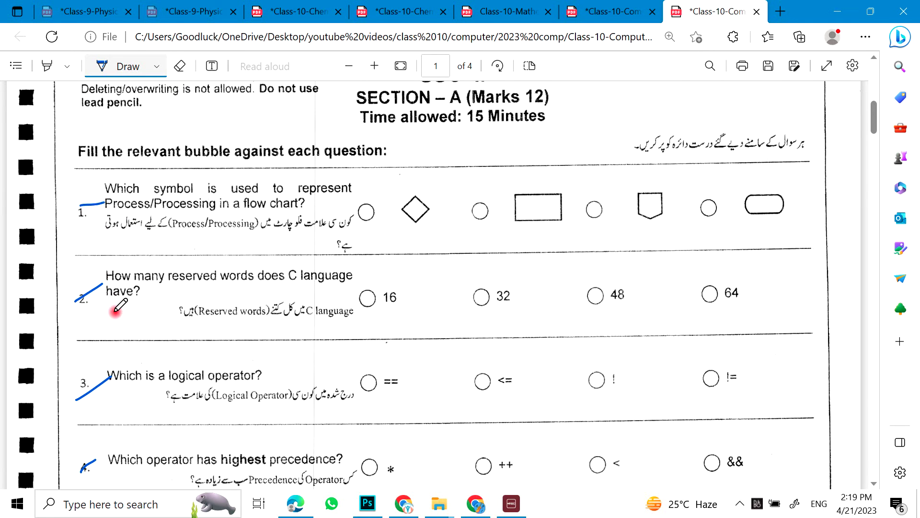
# - Switch to the other paper and tick its Section A questions 10, 9, 7, 5, 4 and 3
pyautogui.hotkey('ctrl', 'shift', 'Tab')
pyautogui.scroll(1, 244, 317)
pyautogui.scroll(5, 238, 335)
pyautogui.scroll(5, 237, 334)
pyautogui.scroll(5, 238, 334)
pyautogui.scroll(3, 241, 335)
pyautogui.scroll(5, 241, 336)
pyautogui.scroll(1, 242, 353)
pyautogui.moveTo(56, 442); pyautogui.dragTo(83, 418)
pyautogui.moveTo(59, 349); pyautogui.dragTo(98, 341)
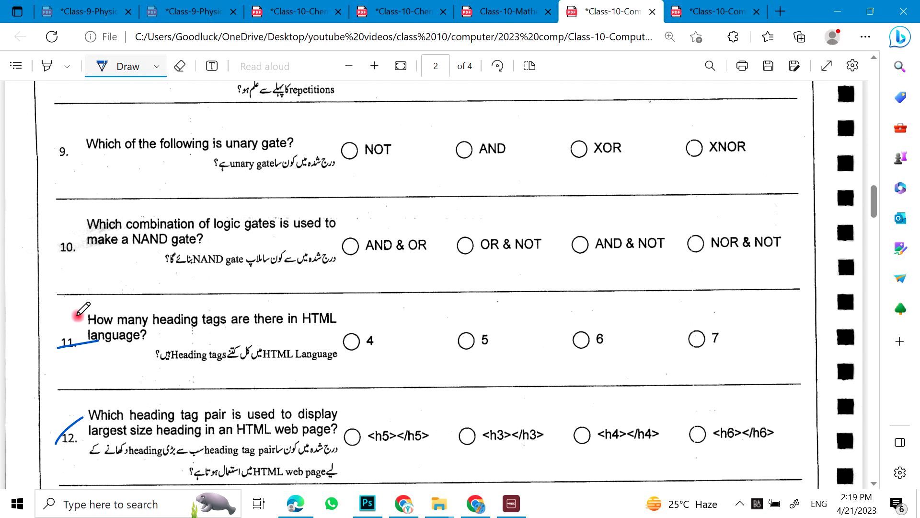
pyautogui.moveTo(56, 249); pyautogui.dragTo(125, 209)
pyautogui.moveTo(62, 166); pyautogui.dragTo(109, 145)
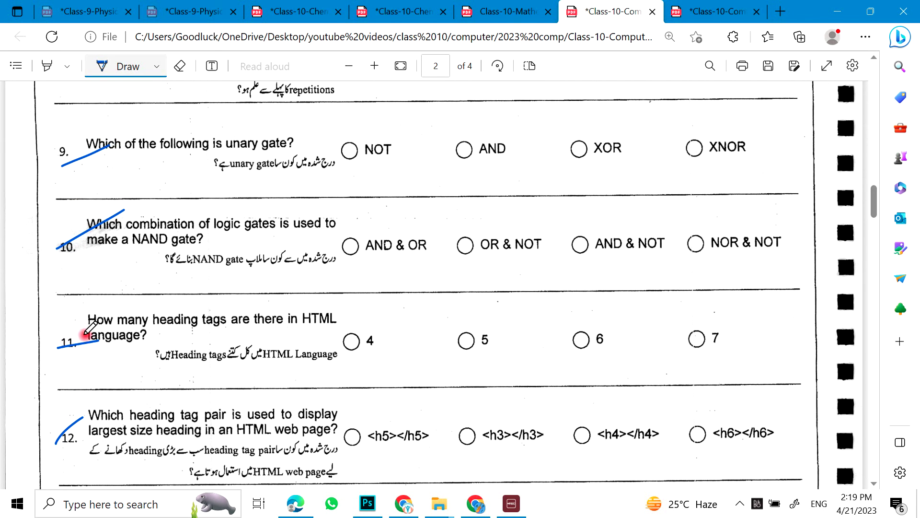
pyautogui.scroll(4, 88, 386)
pyautogui.moveTo(51, 314); pyautogui.dragTo(66, 305)
pyautogui.moveTo(60, 235); pyautogui.dragTo(103, 221)
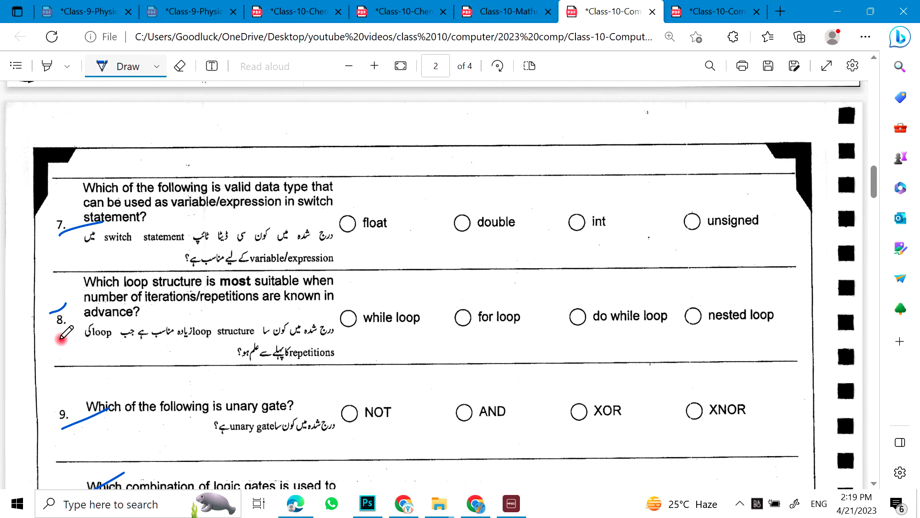
pyautogui.scroll(3, 63, 336)
pyautogui.scroll(4, 63, 337)
pyautogui.scroll(2, 63, 336)
pyautogui.moveTo(61, 434); pyautogui.dragTo(107, 394)
pyautogui.moveTo(58, 298); pyautogui.dragTo(94, 277)
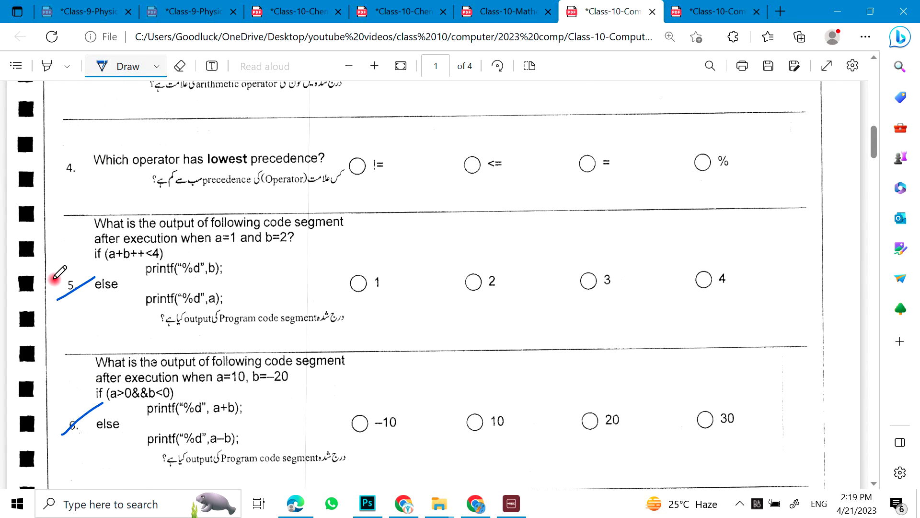
pyautogui.scroll(3, 59, 273)
pyautogui.moveTo(60, 375); pyautogui.dragTo(103, 371)
pyautogui.moveTo(54, 275); pyautogui.dragTo(128, 262)
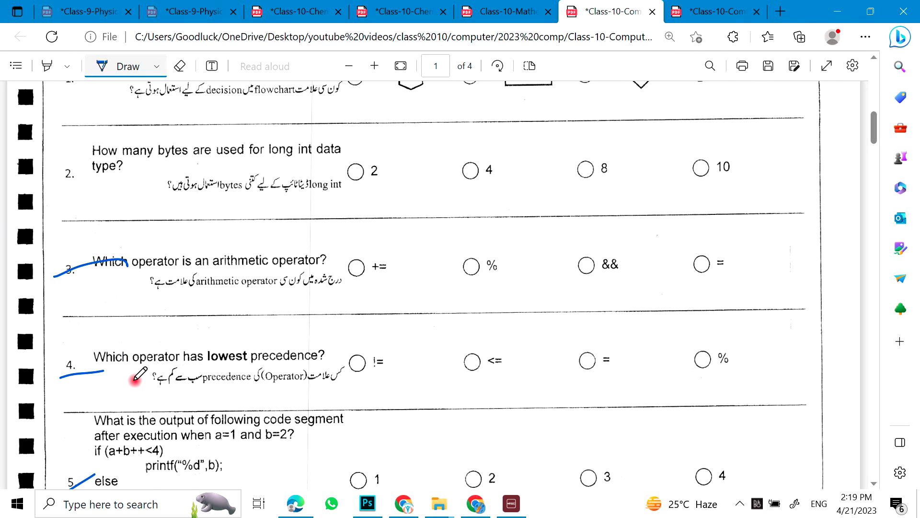
pyautogui.scroll(2, 136, 378)
pyautogui.moveTo(63, 291); pyautogui.dragTo(115, 280)
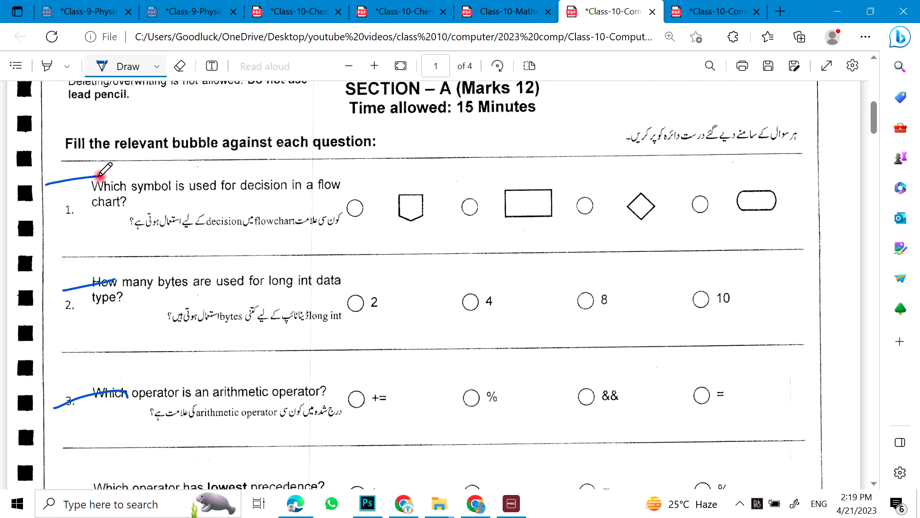